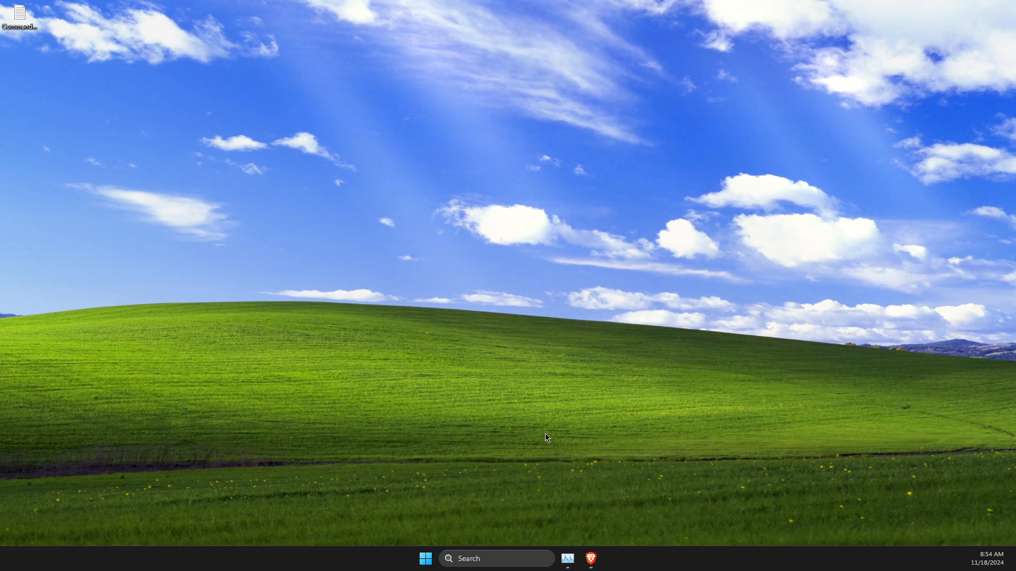
- Switch to Brave, read through the AINOPE USB cable's product description on Amazon, and minimize the browser
mouse_move(589, 551)
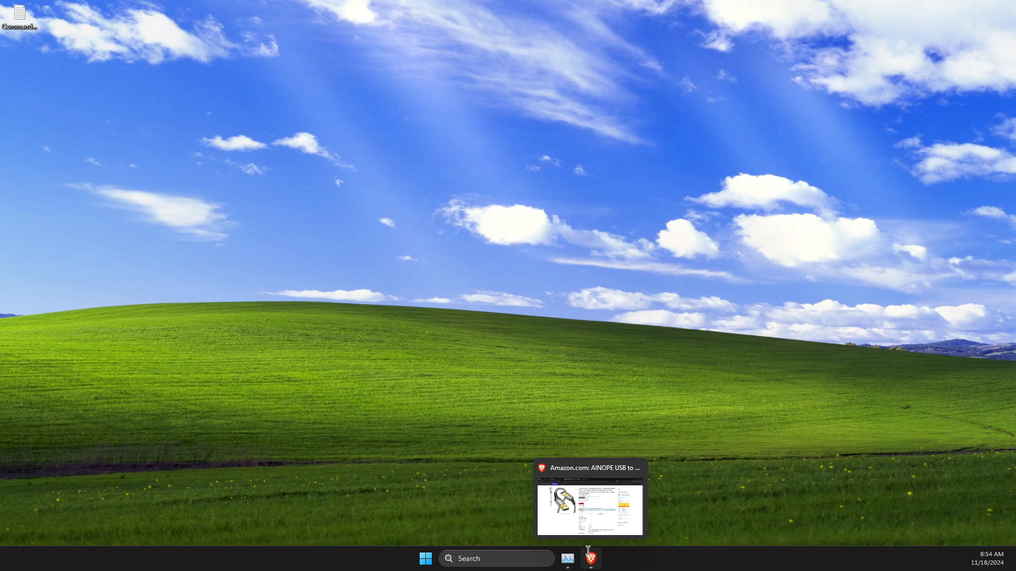
left_click(591, 552)
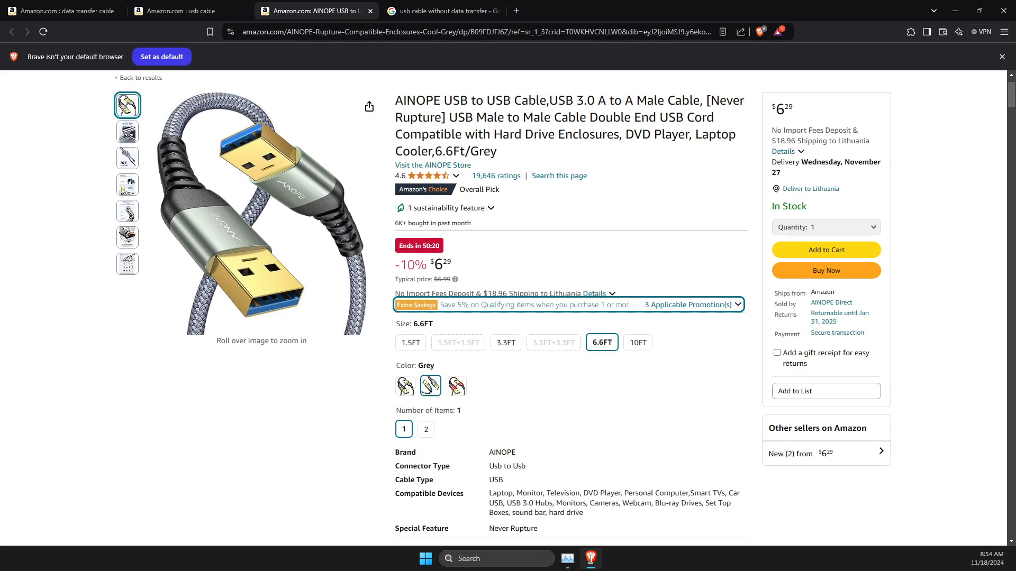
scroll(317, 239, "down", 15)
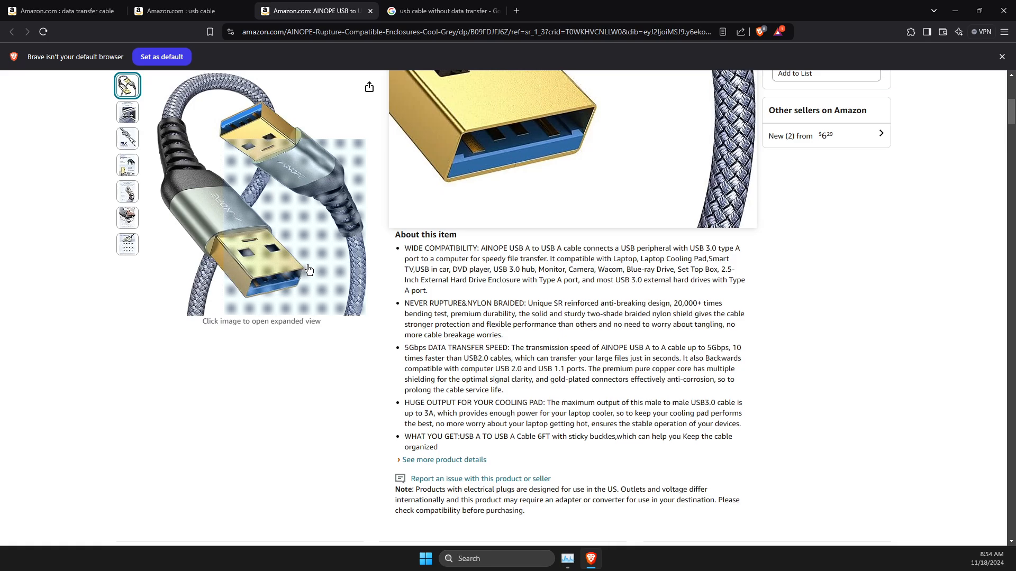
scroll(402, 317, "down", 20)
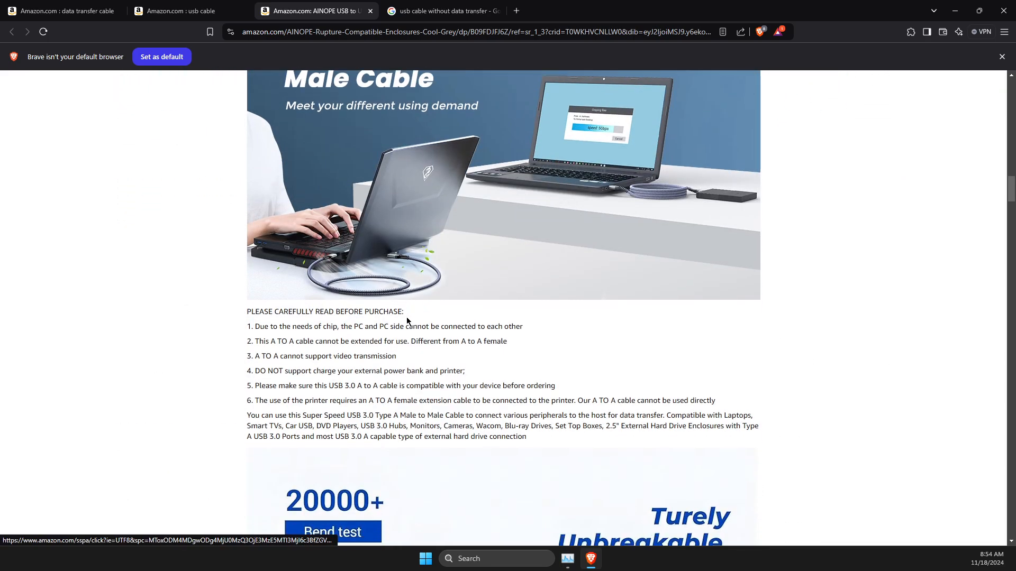
scroll(406, 317, "down", 10)
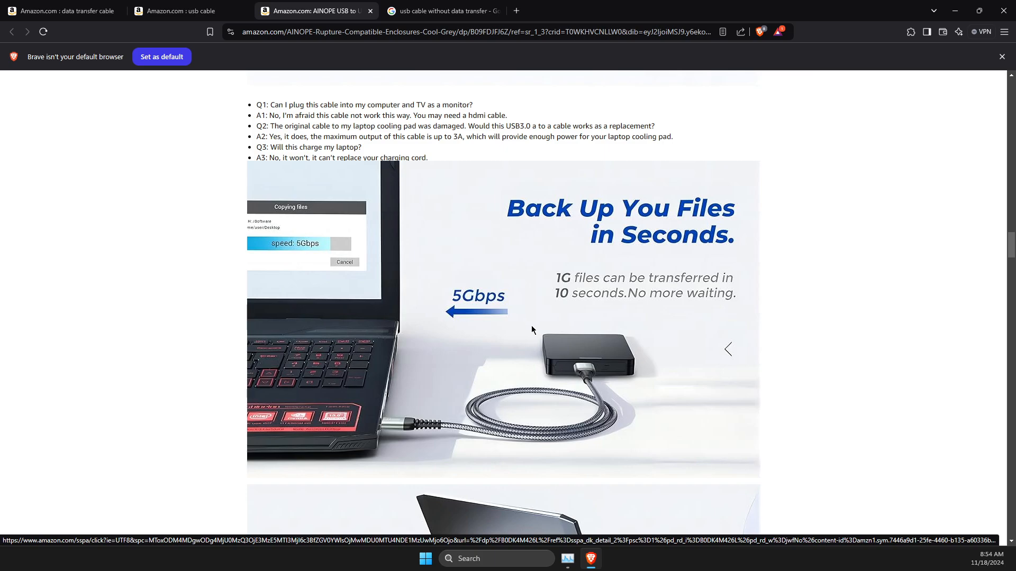
left_click(958, 6)
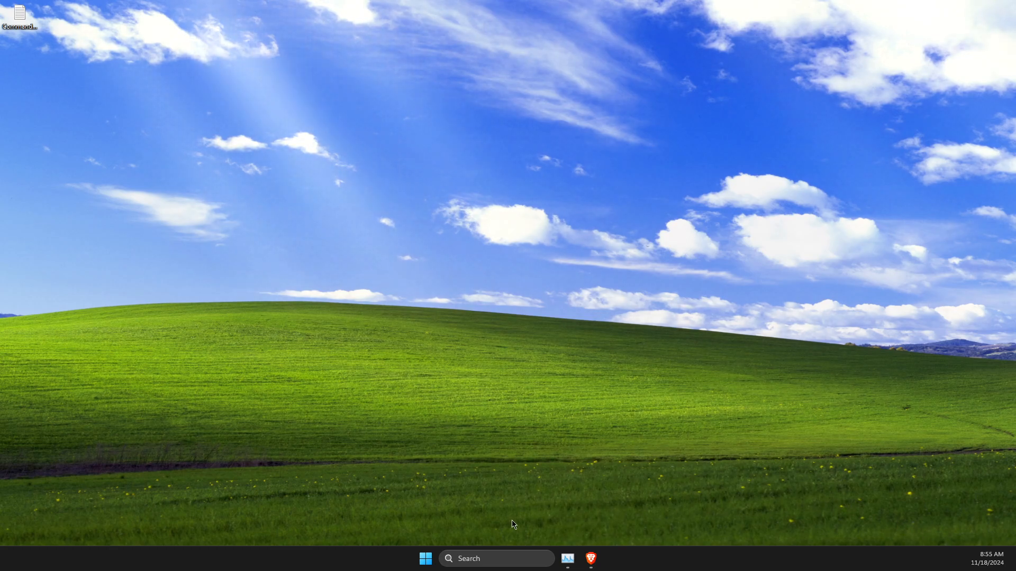
- Find the power plan settings through Windows search and open the advanced power settings of the Balanced plan
left_click(515, 554)
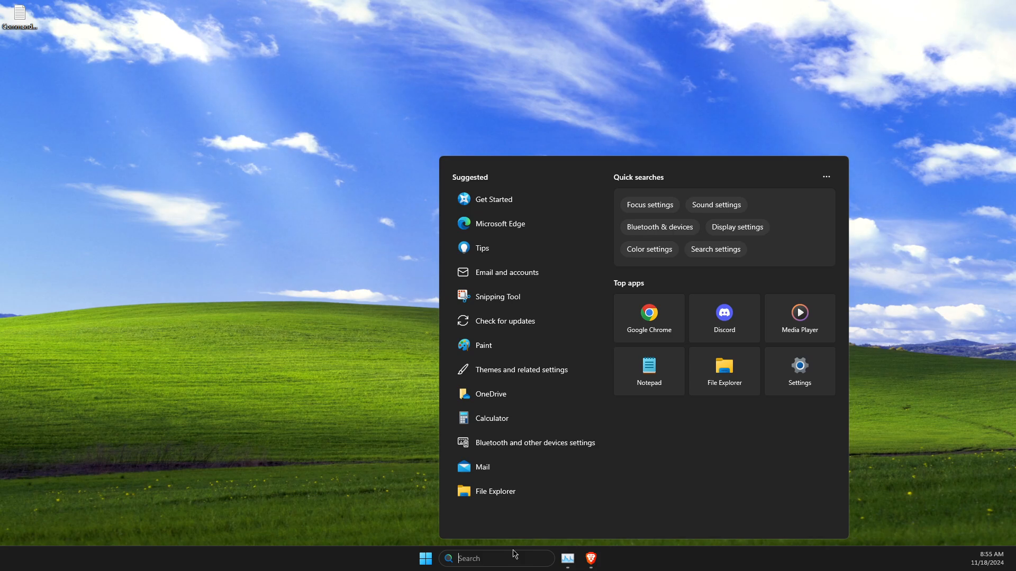
type("pow")
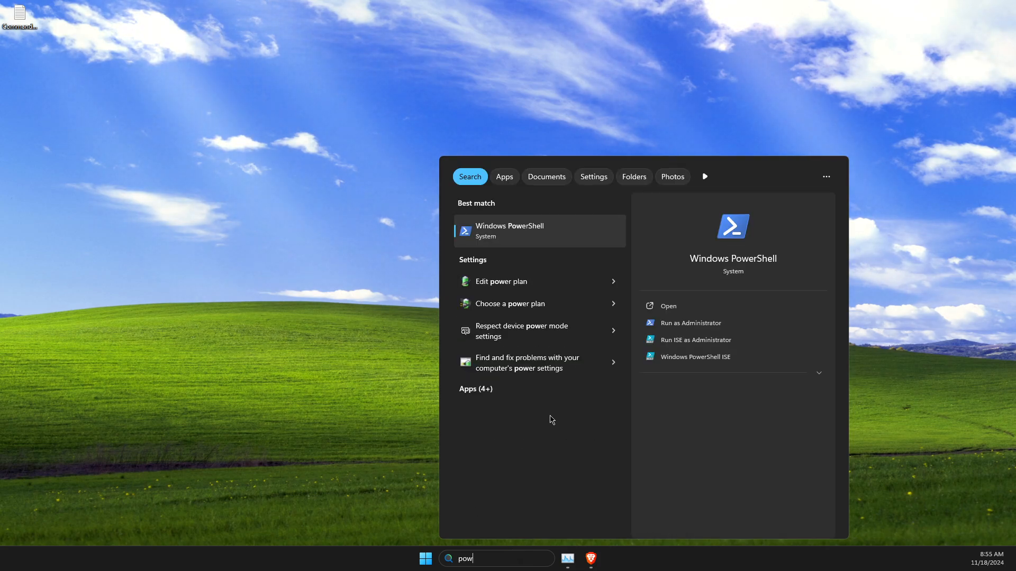
type("er op")
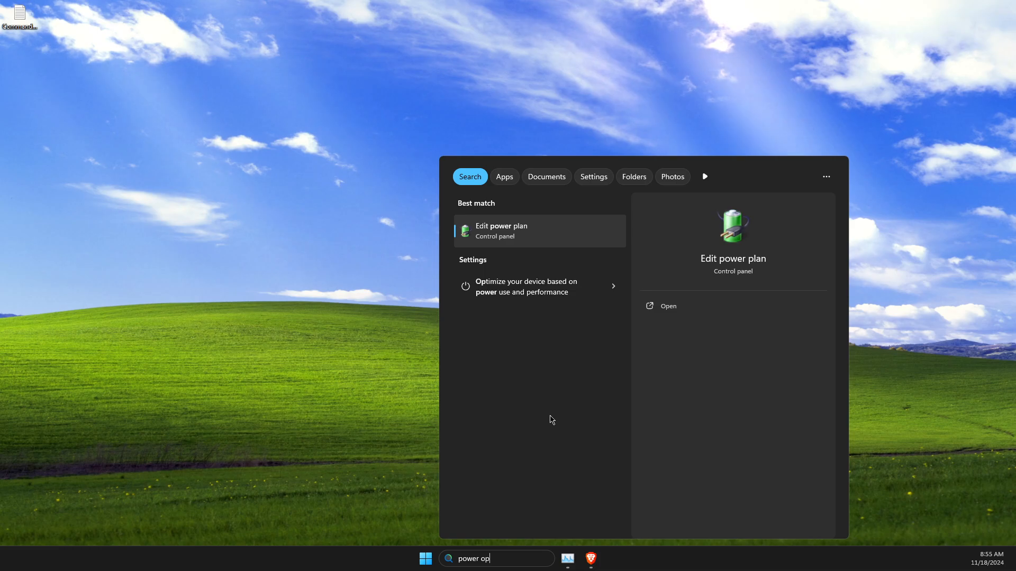
left_click(491, 230)
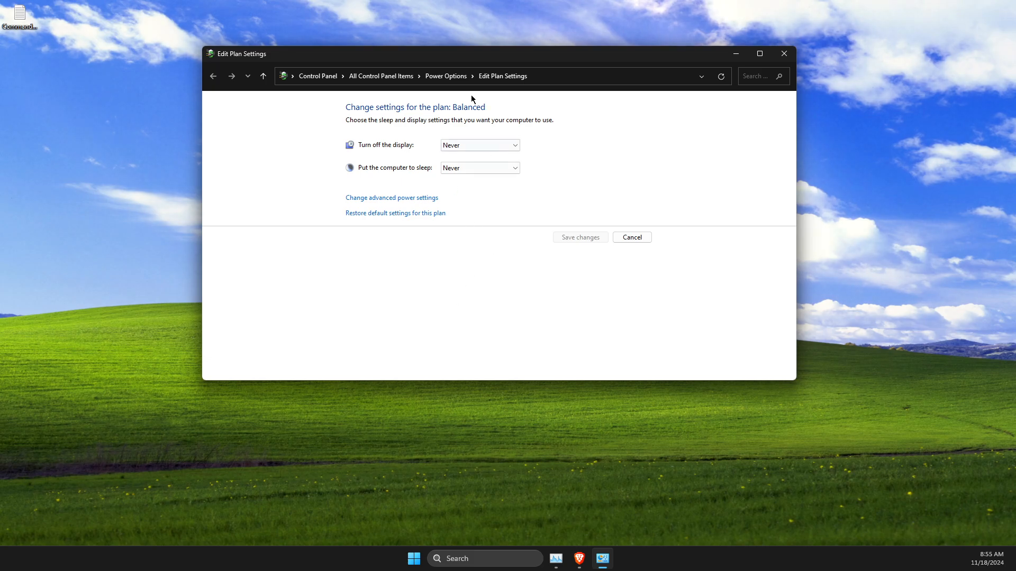
left_click(450, 77)
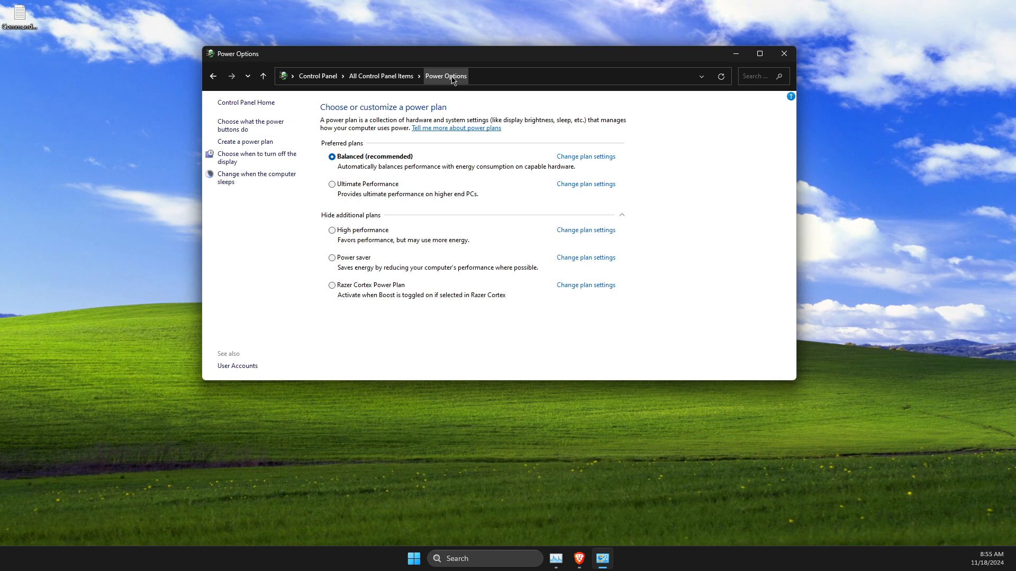
left_click(236, 182)
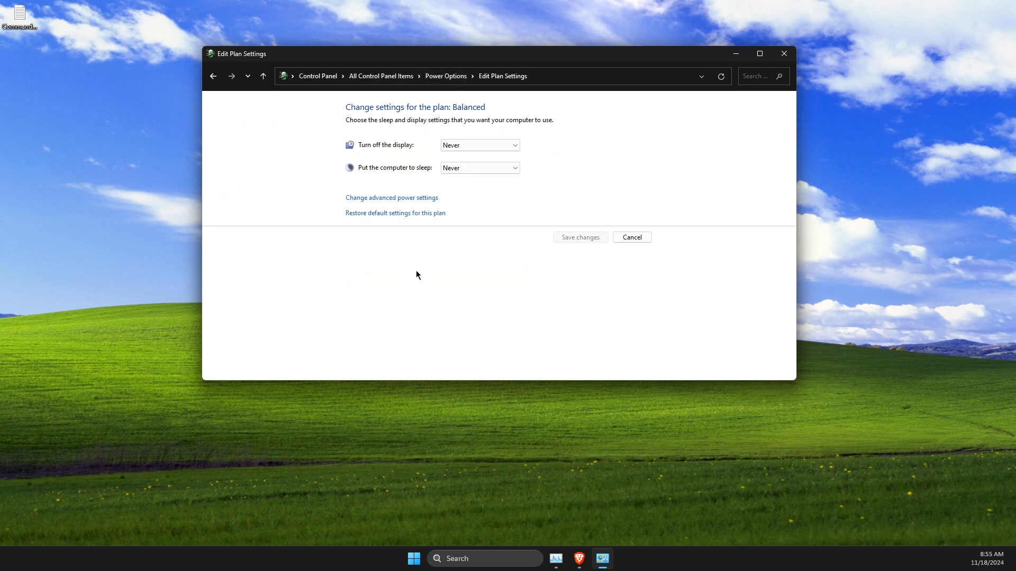
left_click(397, 201)
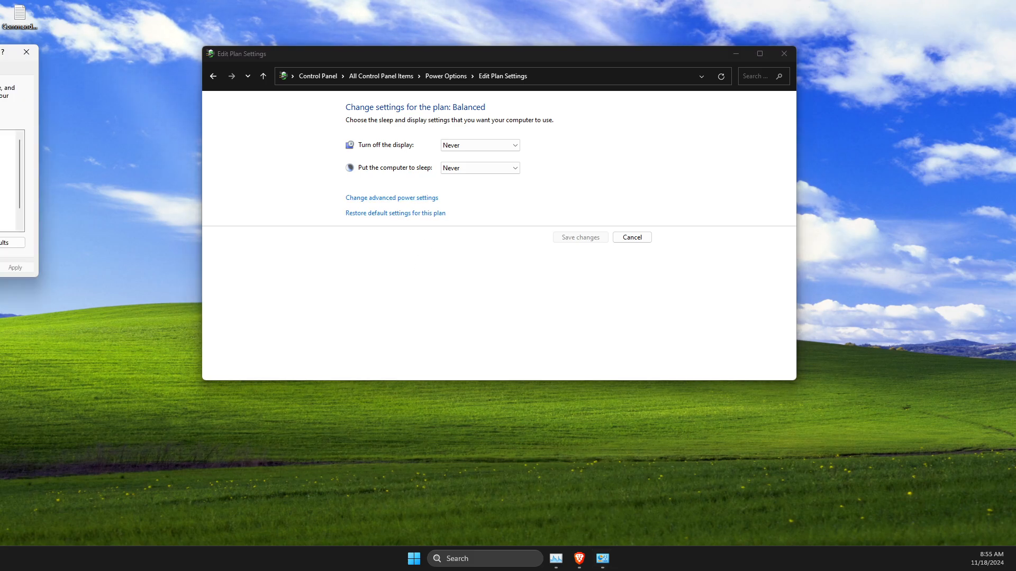
- Set the USB selective suspend setting under USB settings to Disabled and apply the change
left_click(308, 227)
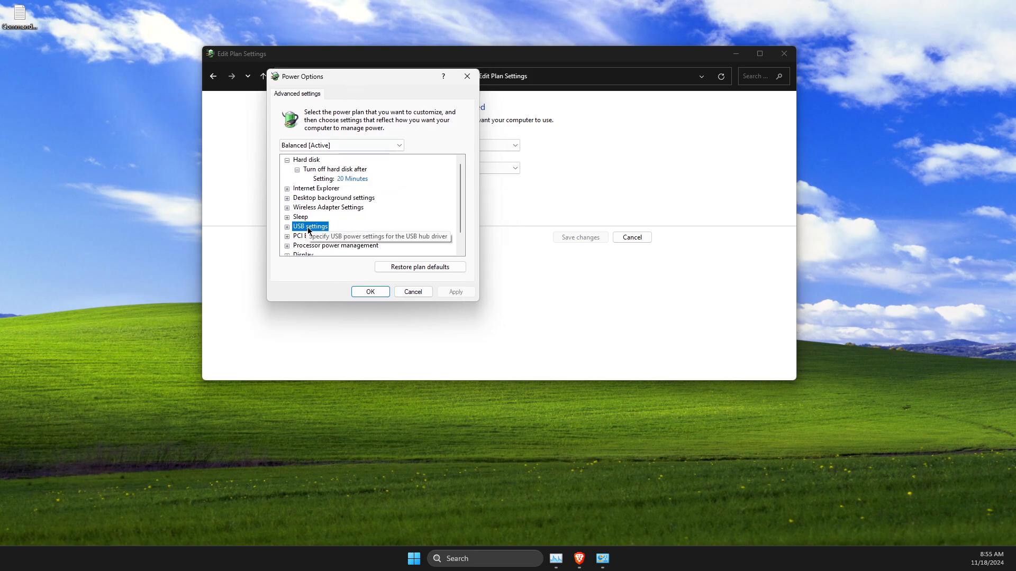
double_click(308, 228)
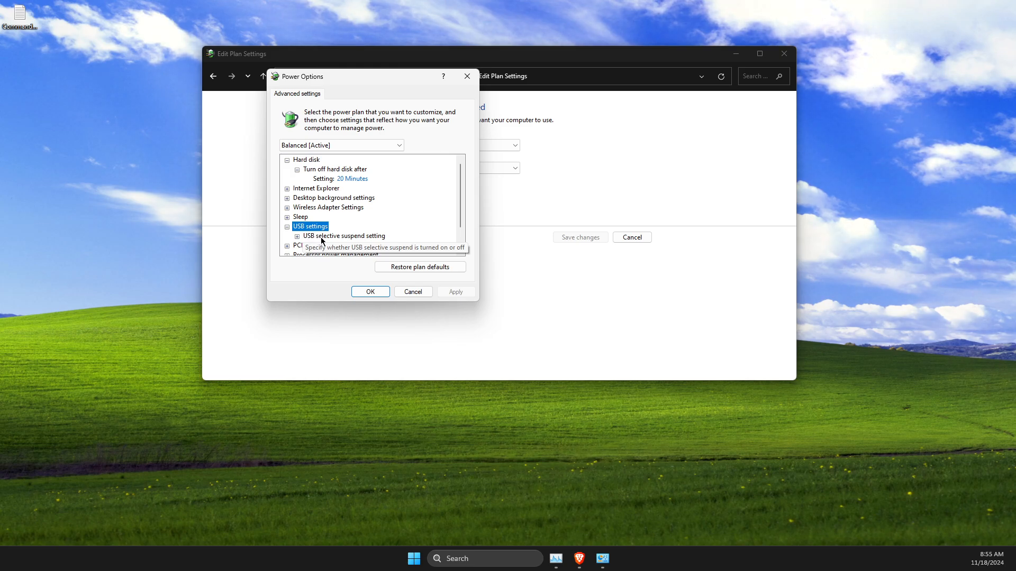
double_click(322, 237)
scroll(385, 245, "down", 1)
left_click(360, 217)
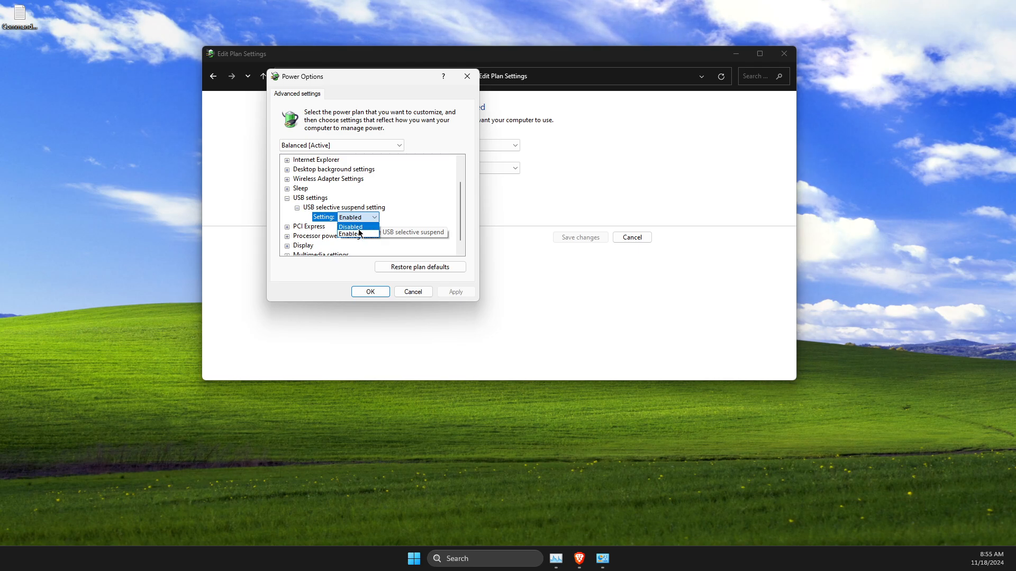
left_click(358, 228)
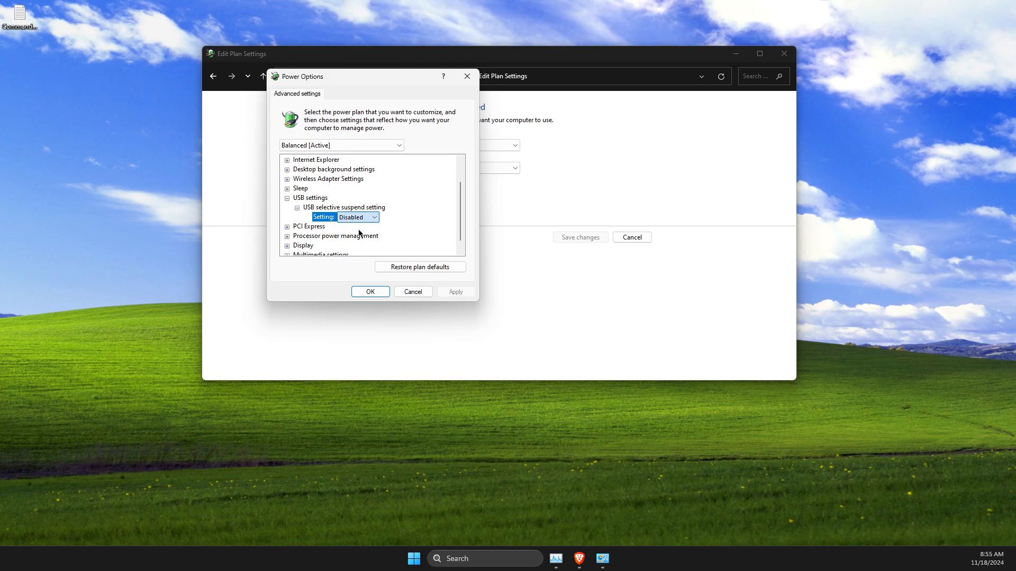
left_click(449, 293)
left_click(370, 292)
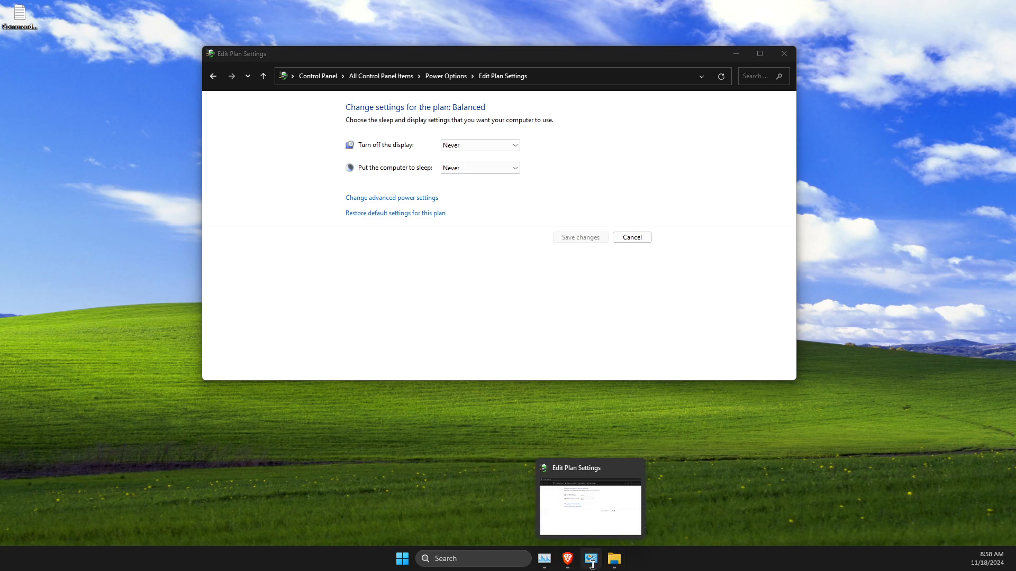
- Switch to File Explorer and open the INF folder inside the Windows folder on Local Disk (C:)
left_click(614, 559)
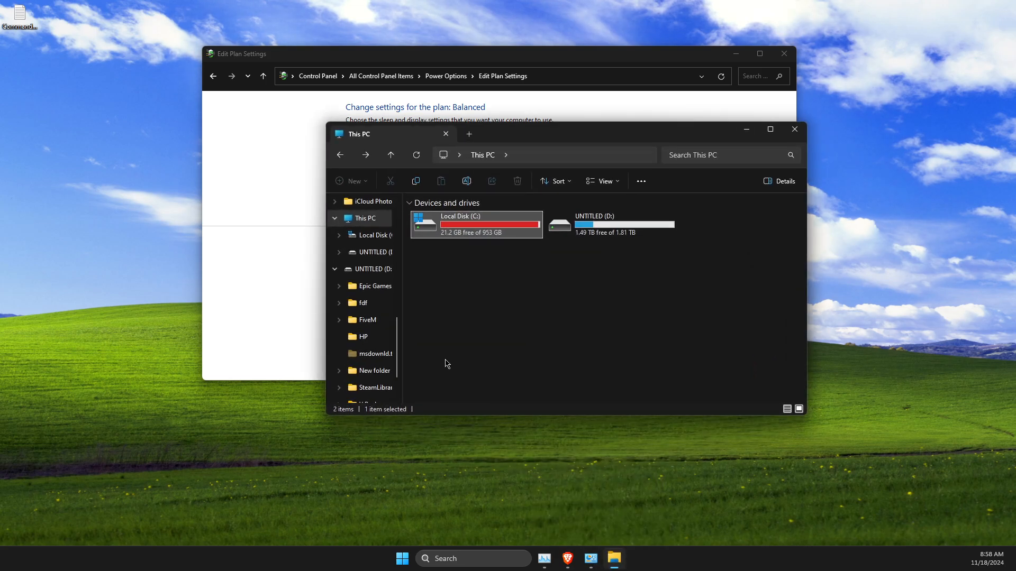
double_click(454, 235)
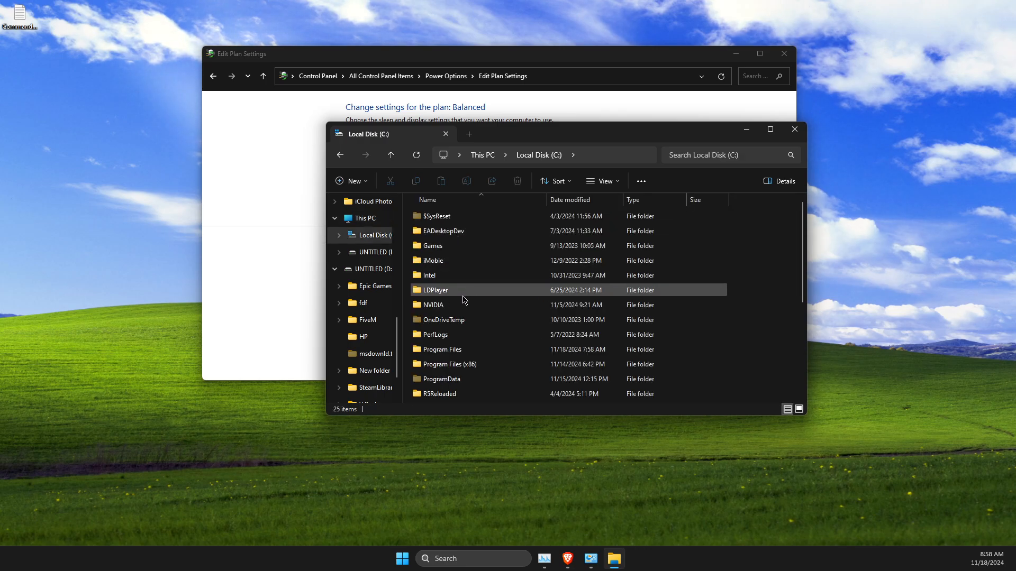
scroll(464, 300, "down", 2)
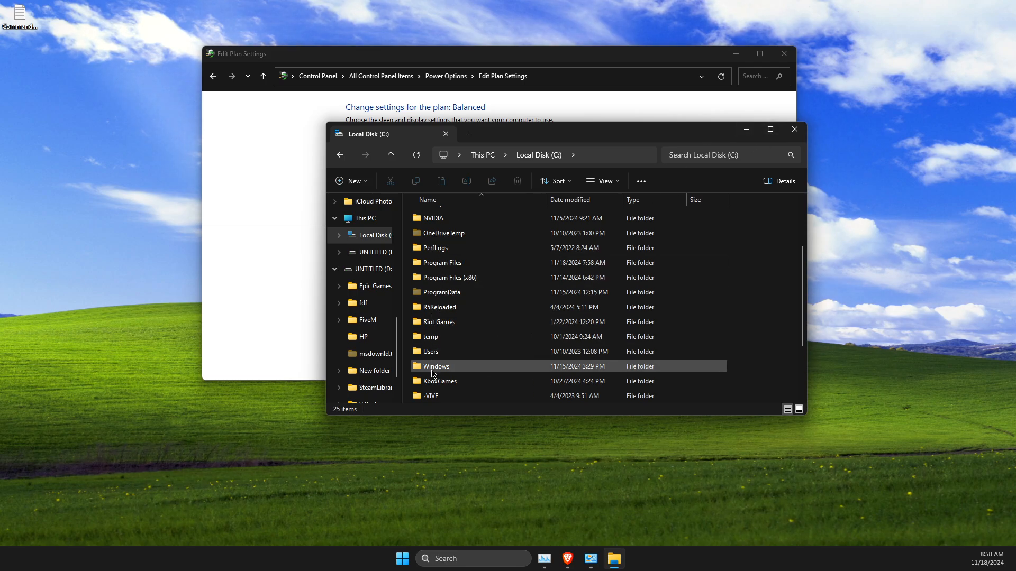
double_click(437, 366)
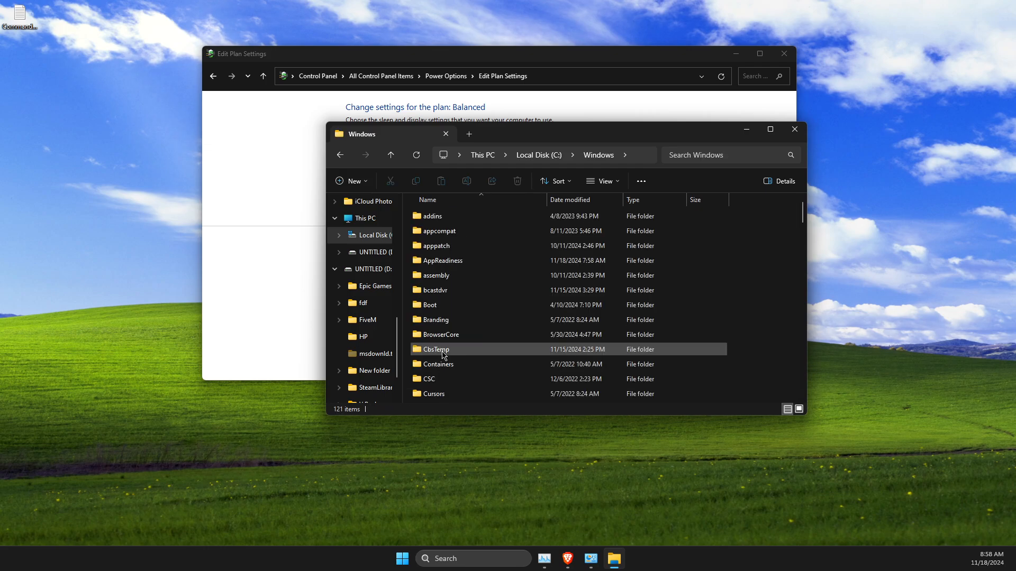
scroll(488, 288, "down", 5)
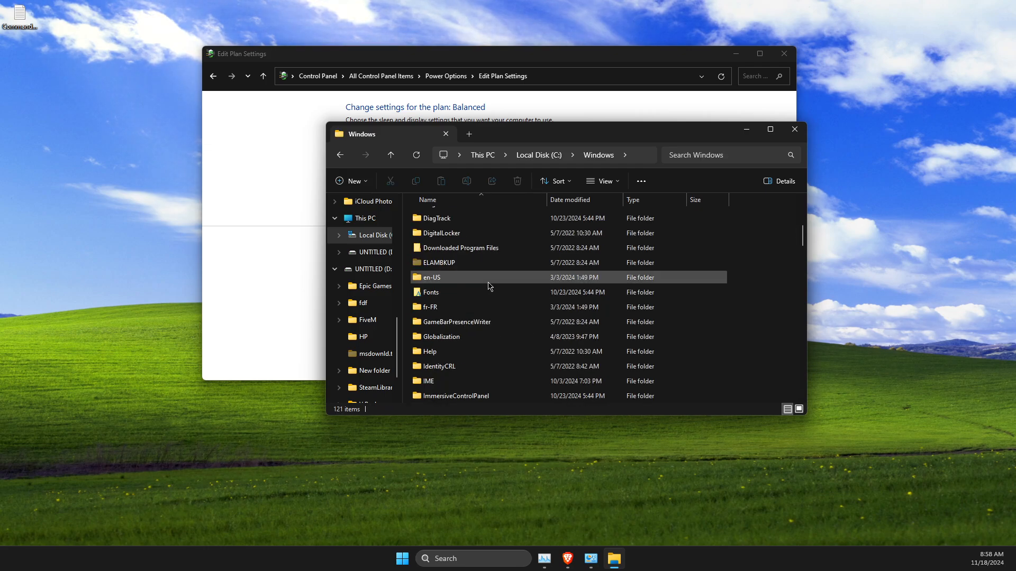
key("i")
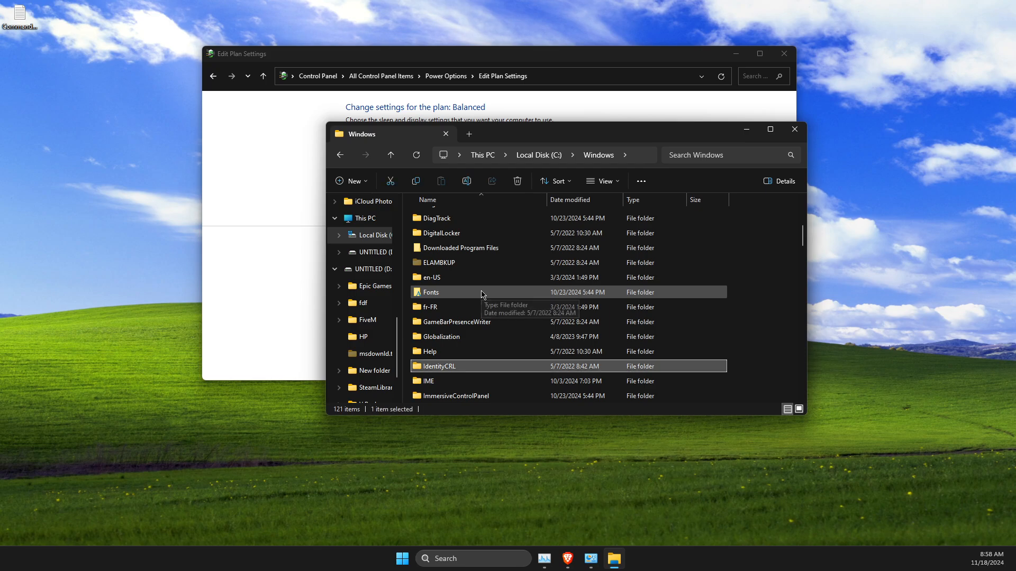
key("m")
key("i")
key("n")
key("f")
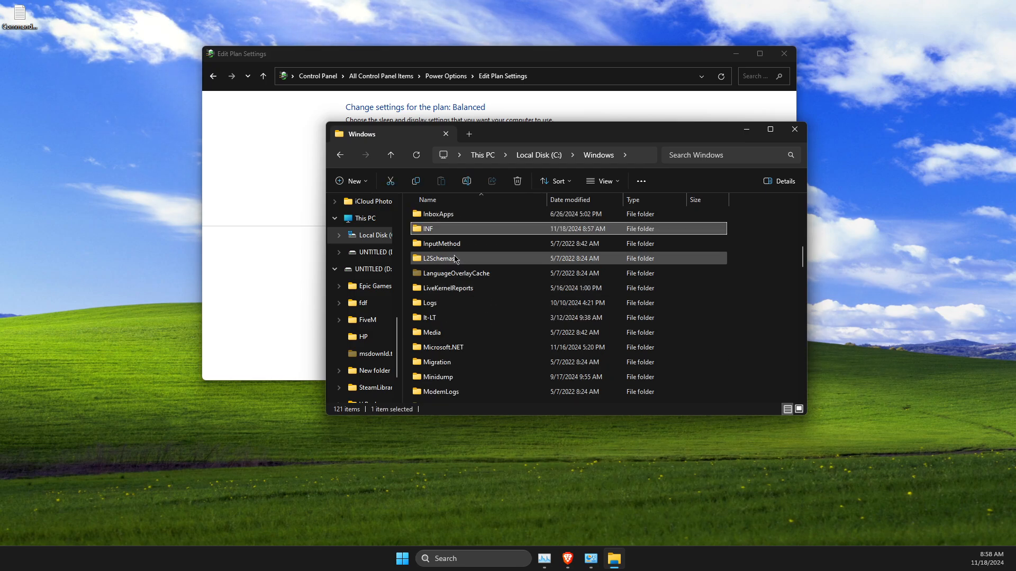
double_click(430, 233)
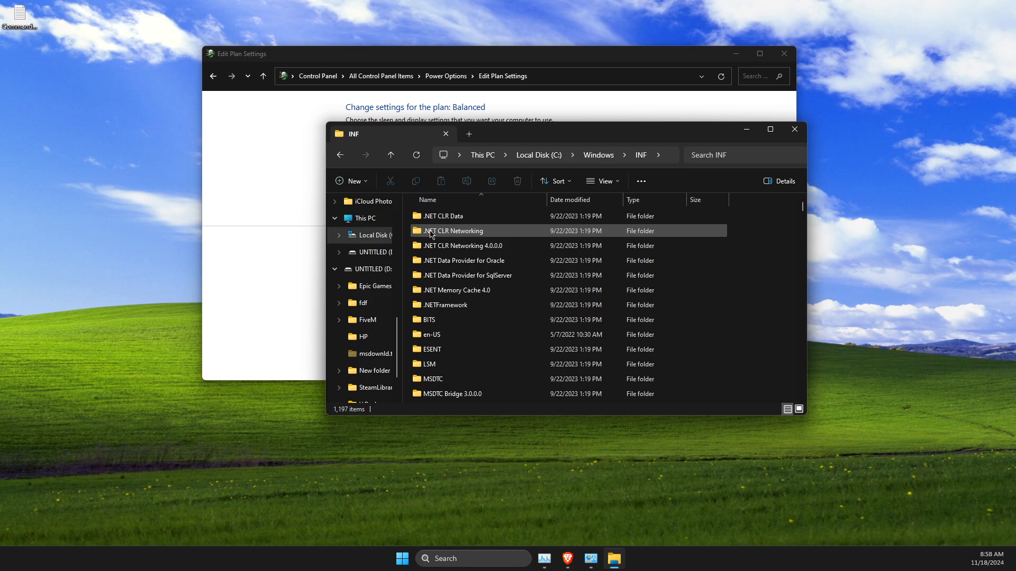
- Search the INF folder for wpdmtp and select the wpdmtp.inf file
left_click(746, 155)
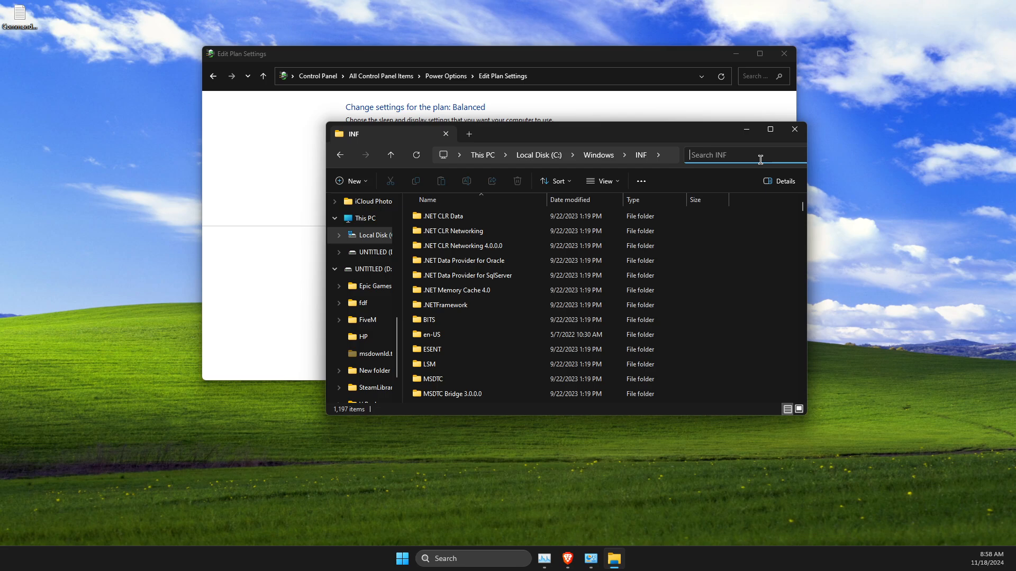
type("wpd")
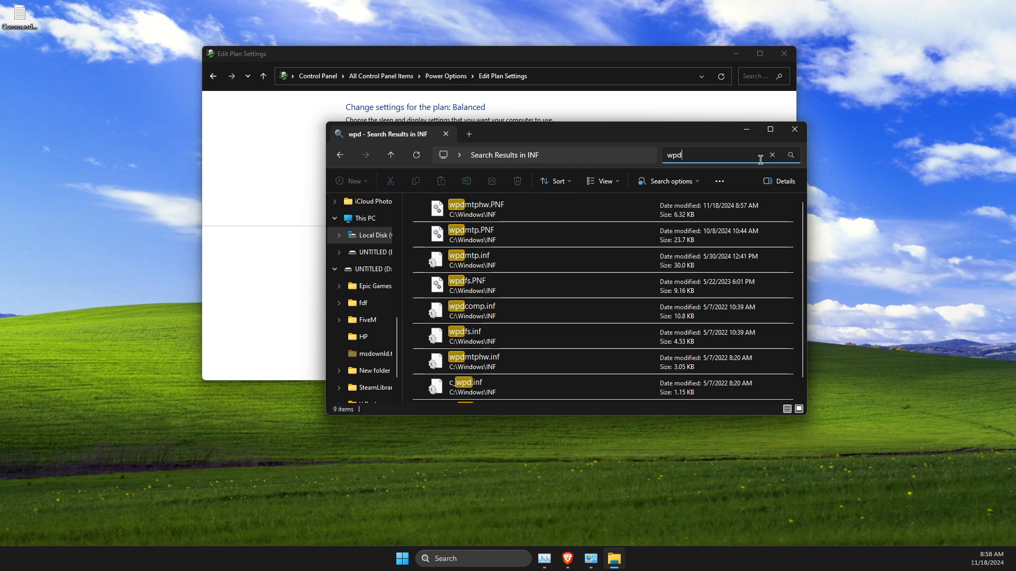
type("mtp")
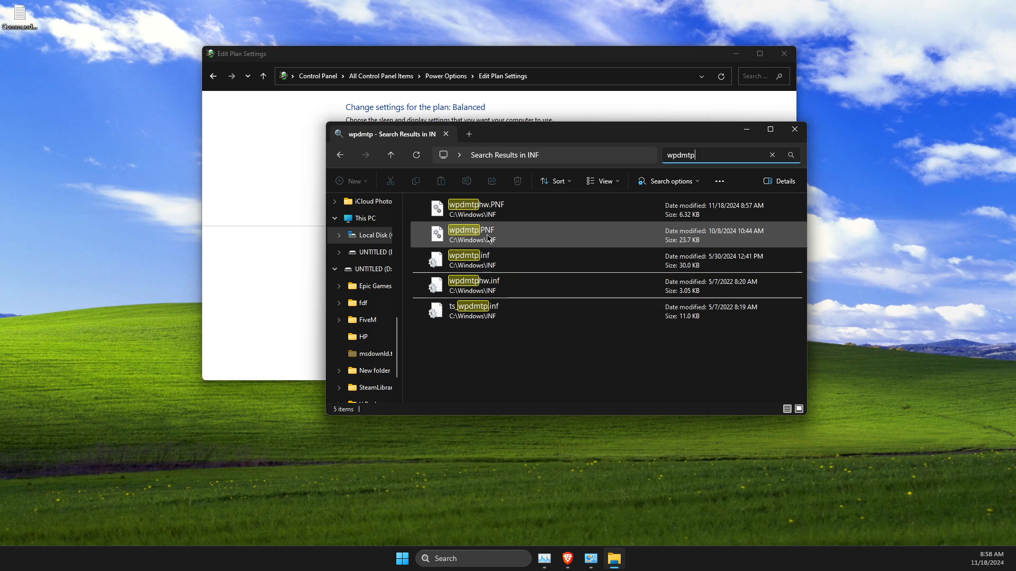
right_click(475, 260)
left_click(495, 261)
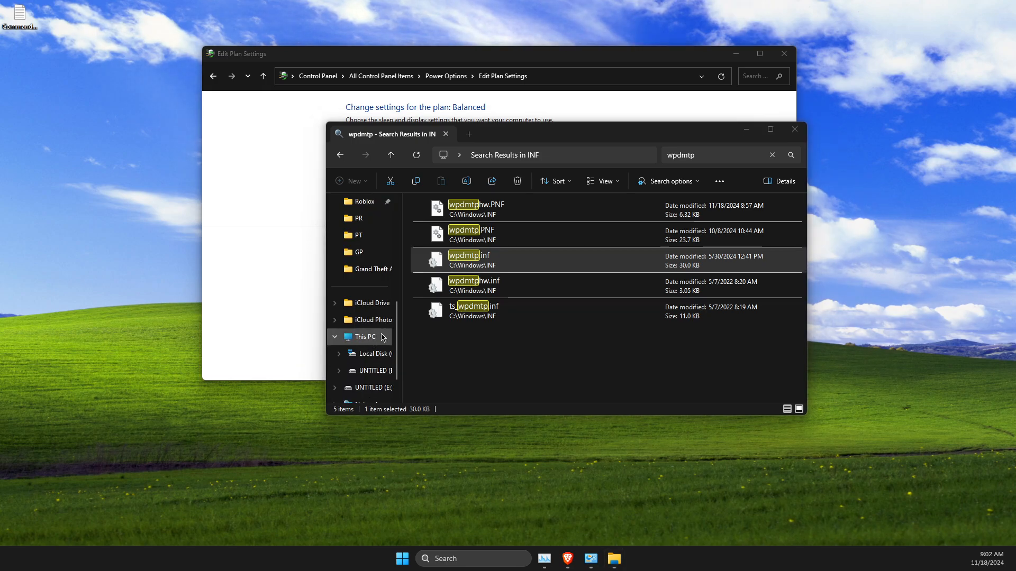
- Search Windows for "create and format hard disk partitions" and open Disk Management from it
left_click(449, 559)
type("cr")
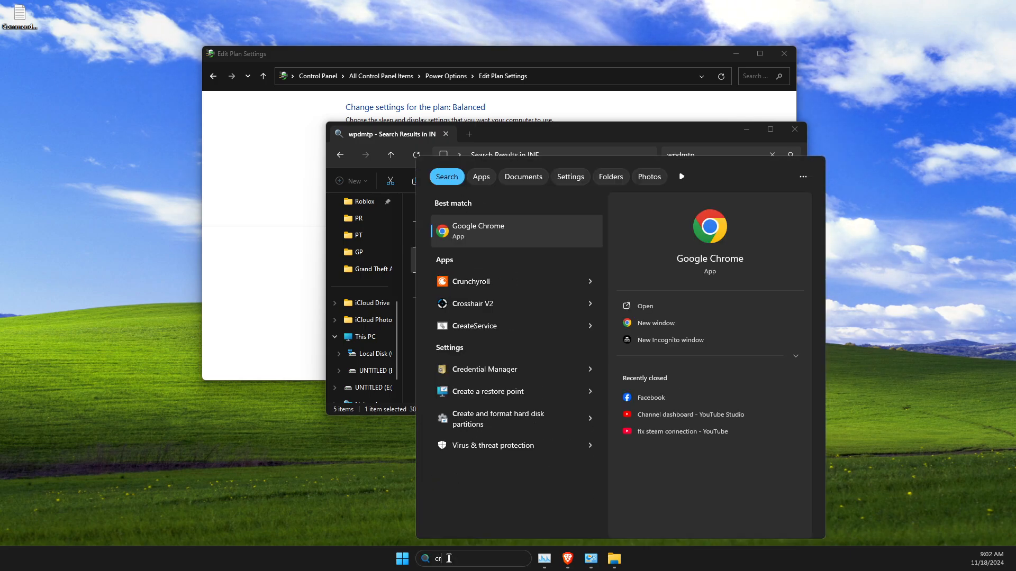
type("eateService anf")
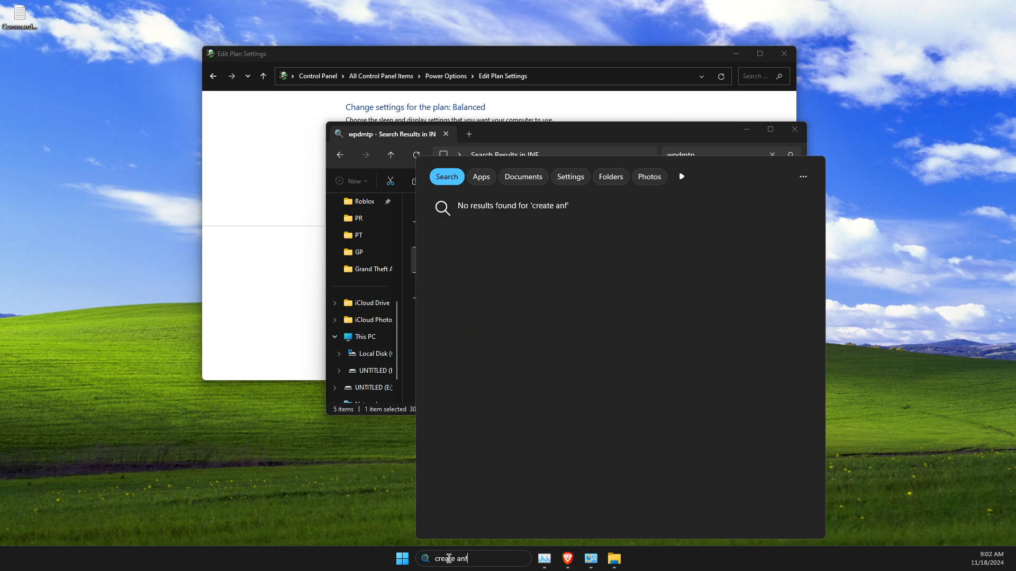
key("BackSpace")
type("d format hard disl")
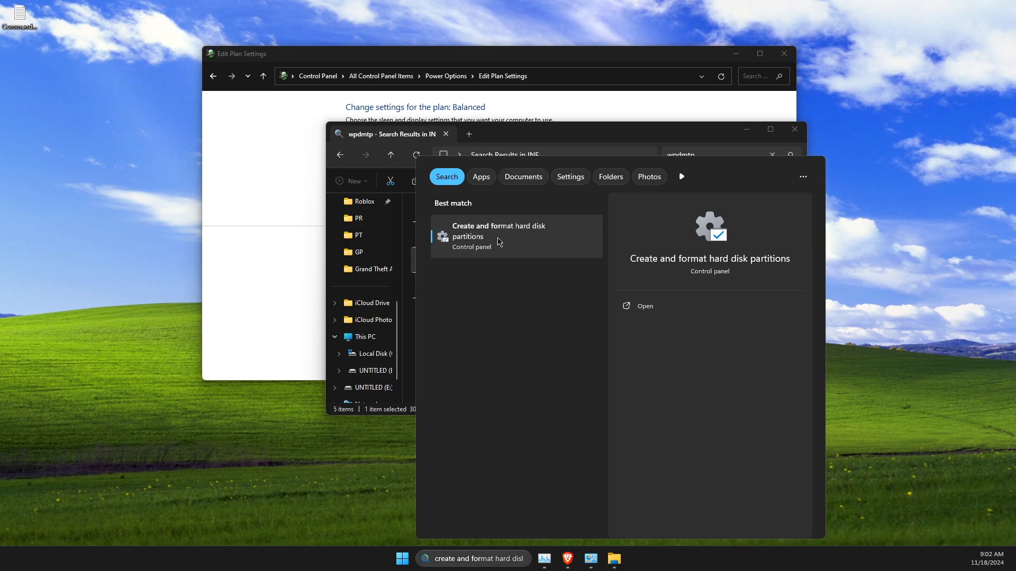
left_click(503, 242)
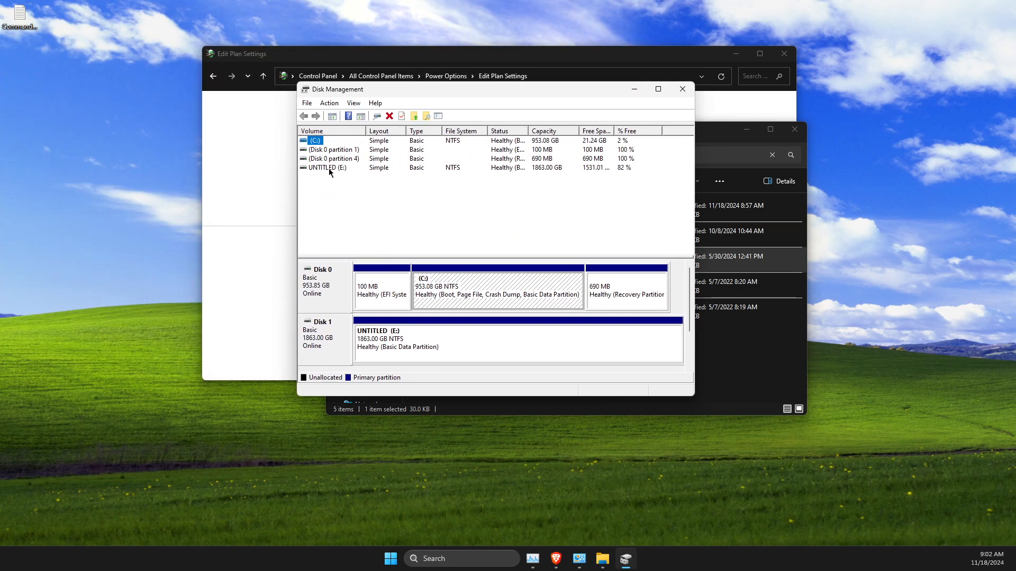
- Change the drive letter of the UNTITLED (E:) volume to D and accept the drive letter warning
right_click(322, 168)
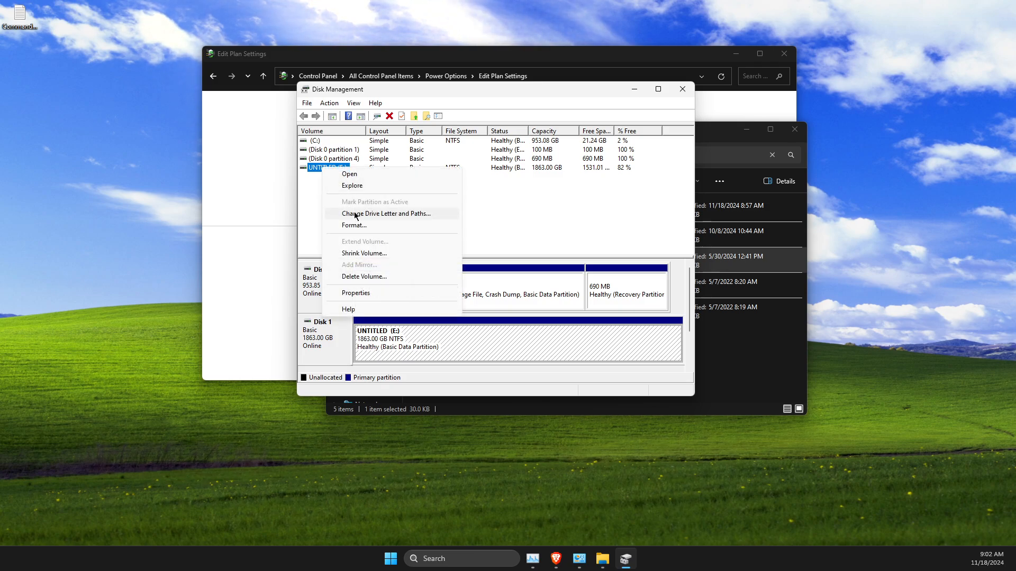
left_click(355, 215)
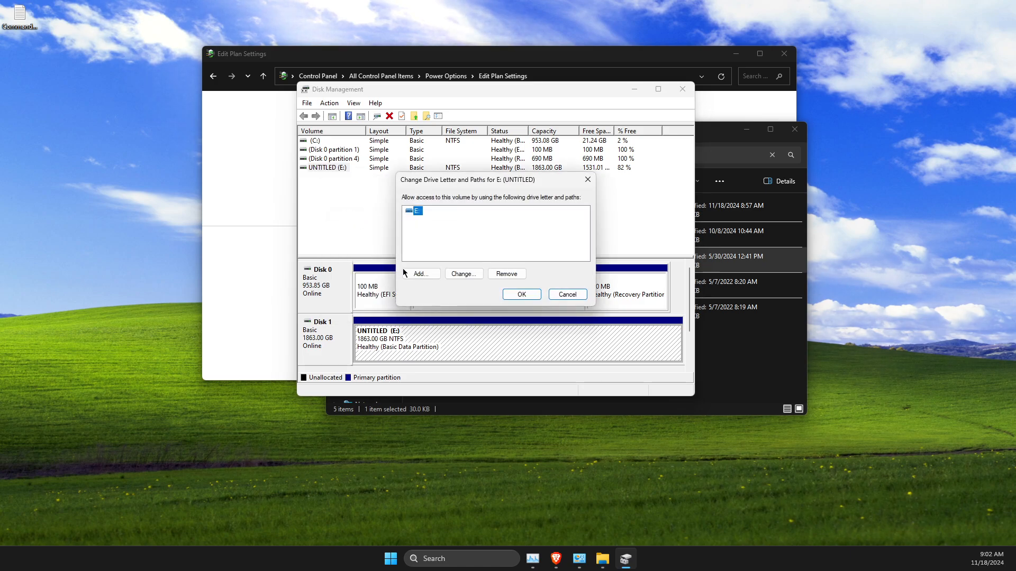
left_click(417, 273)
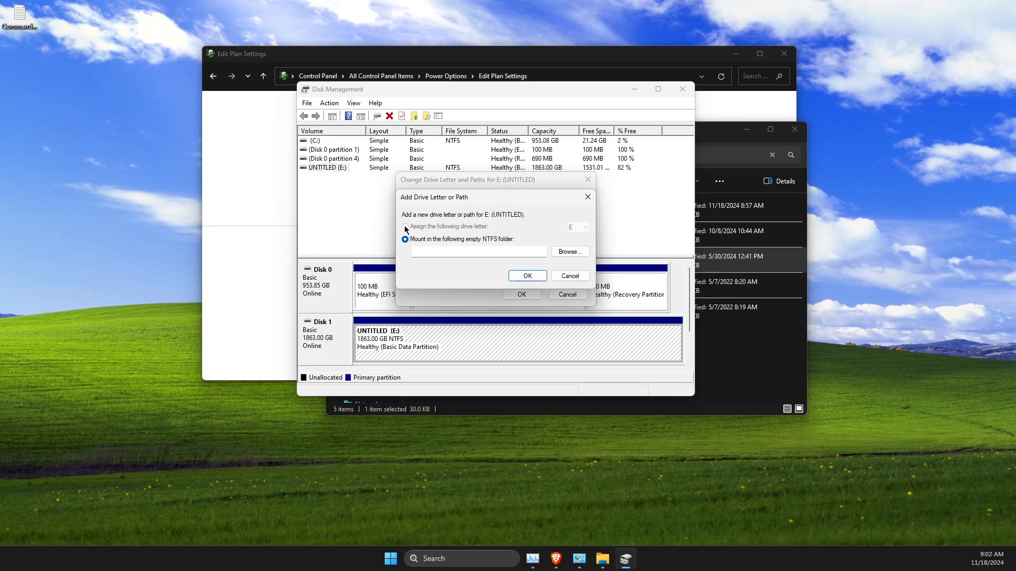
left_click(569, 275)
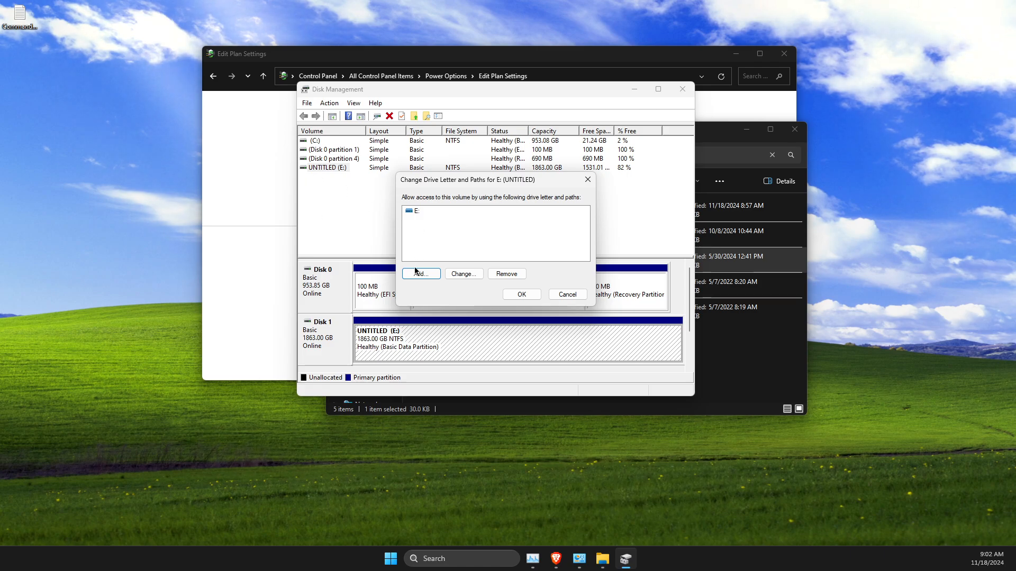
left_click(455, 274)
left_click(579, 227)
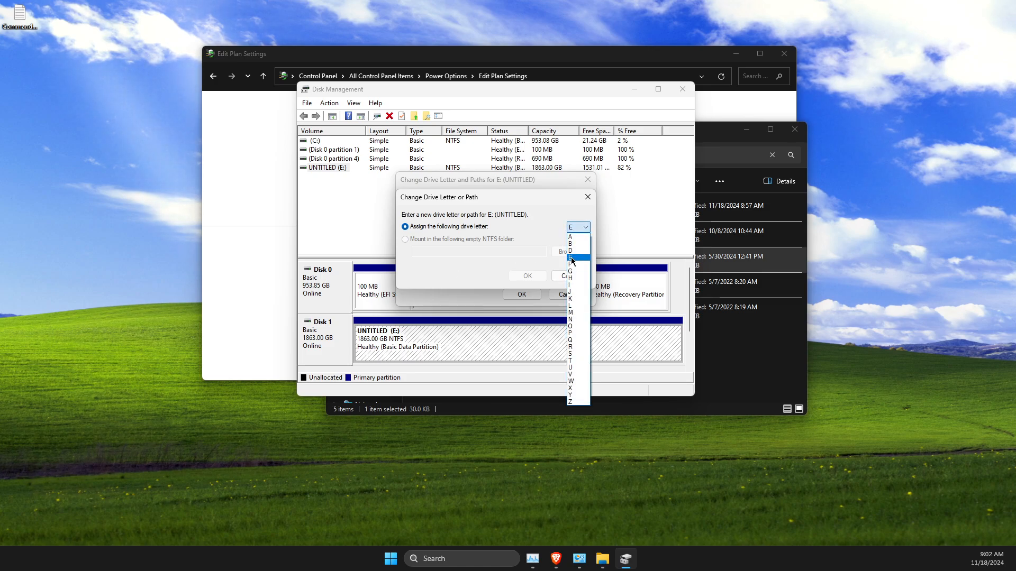
left_click(570, 250)
left_click(528, 273)
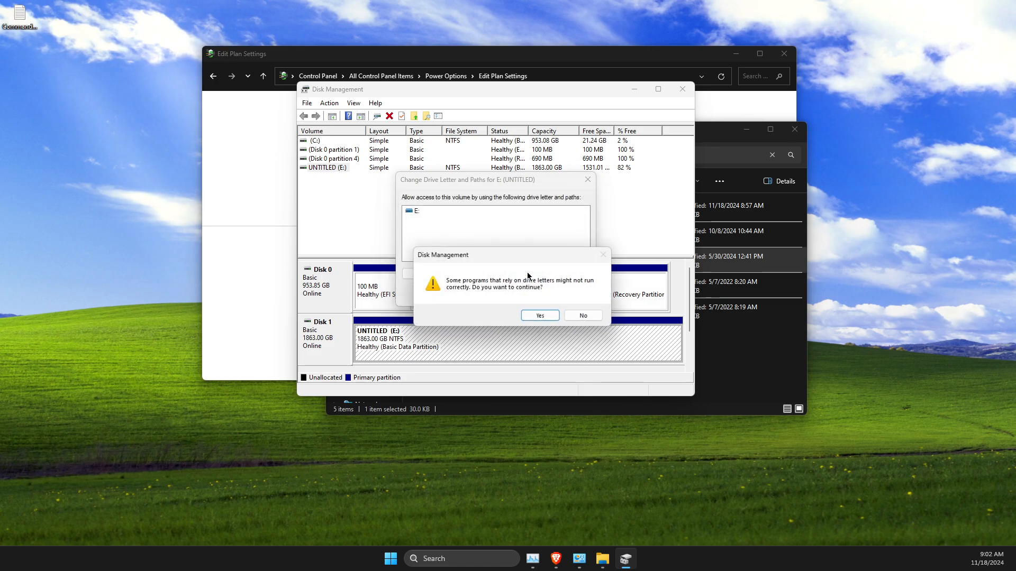
left_click(536, 316)
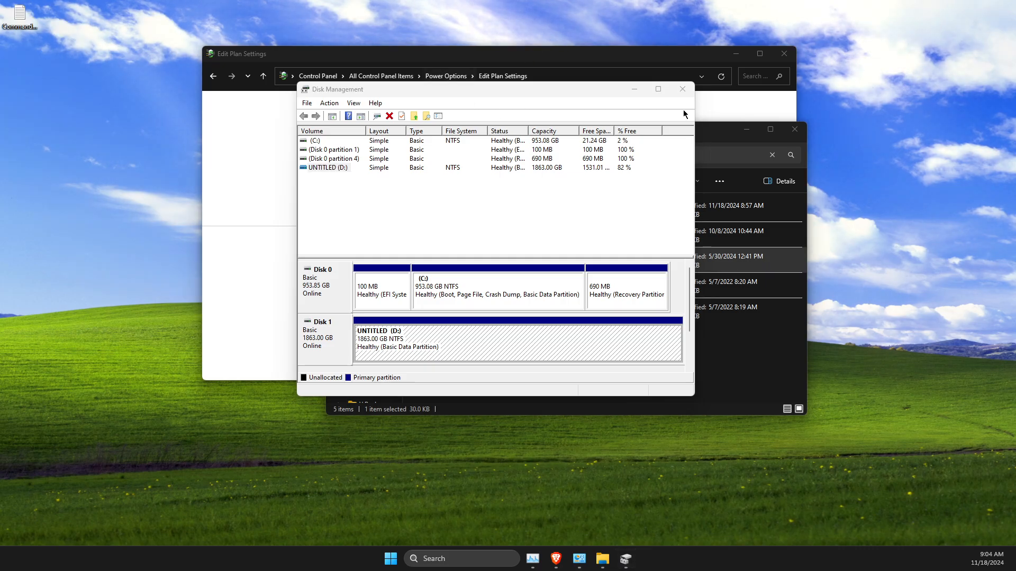
- Close the Disk Management, File Explorer and Edit Plan Settings windows
left_click(683, 89)
left_click(795, 129)
left_click(784, 53)
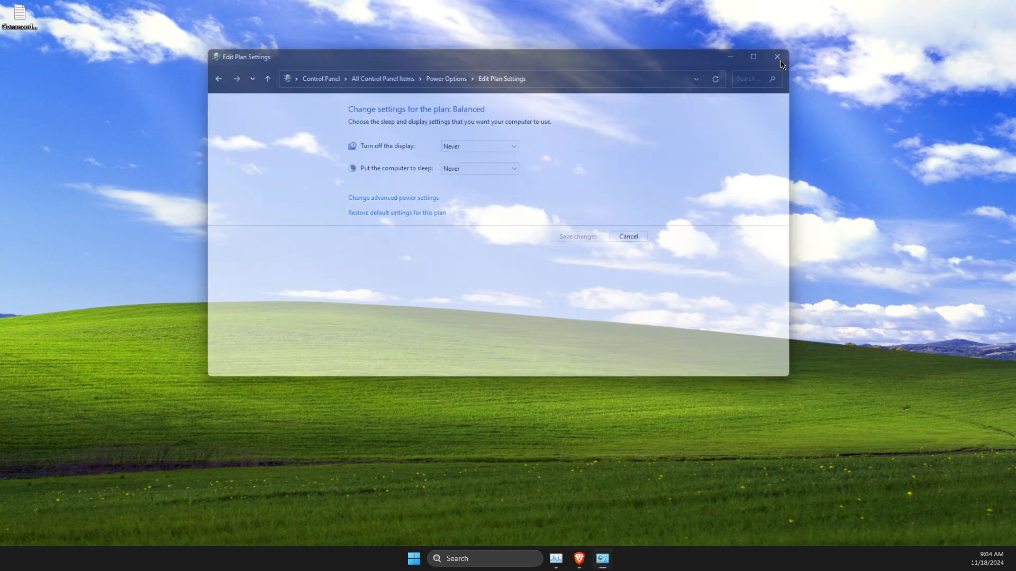
- Search Windows for Device Manager, open it and maximize its window
left_click(499, 563)
type("device Manager")
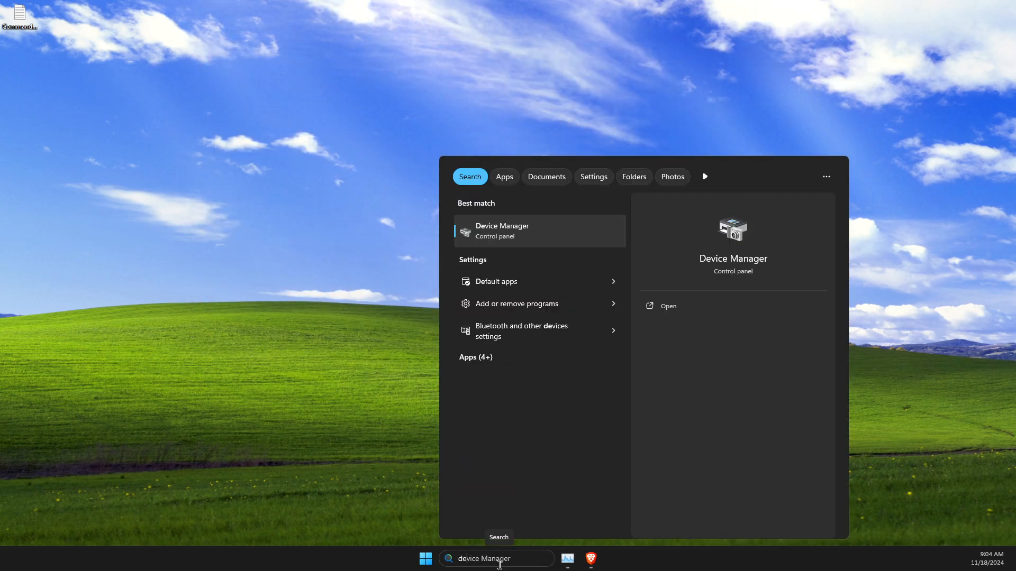
left_click(522, 241)
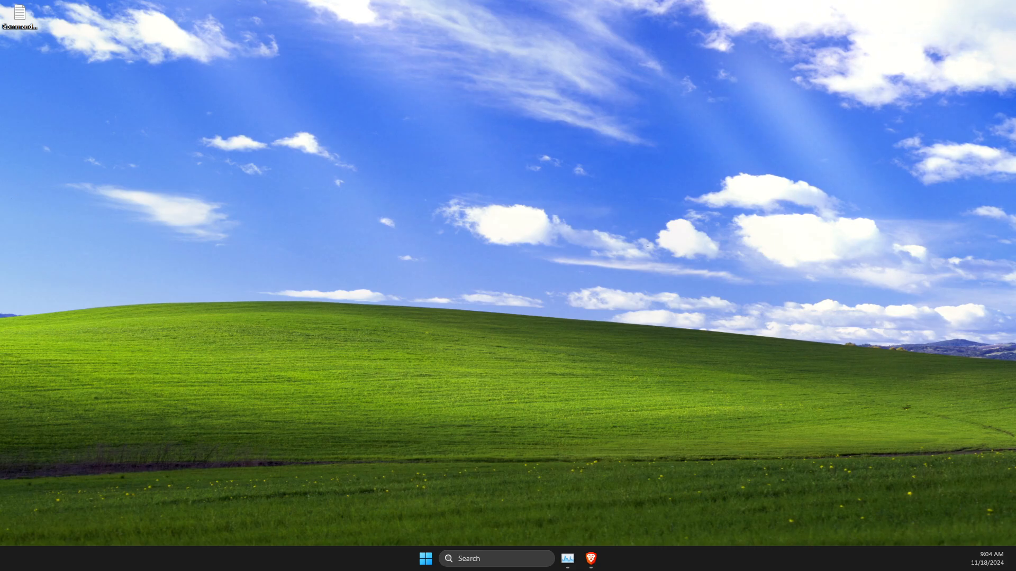
left_click_drag(465, 16, 549, 59)
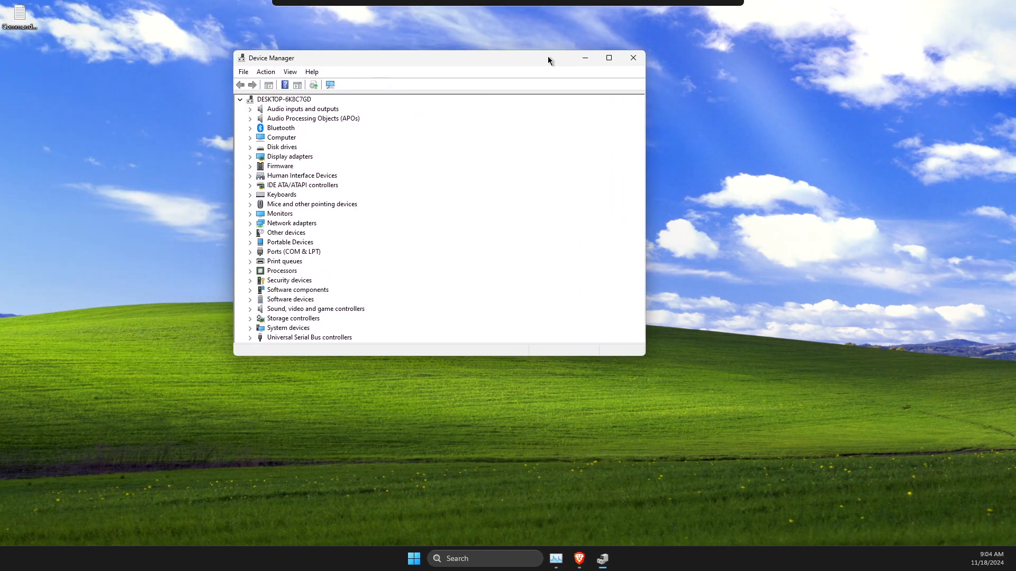
left_click(609, 57)
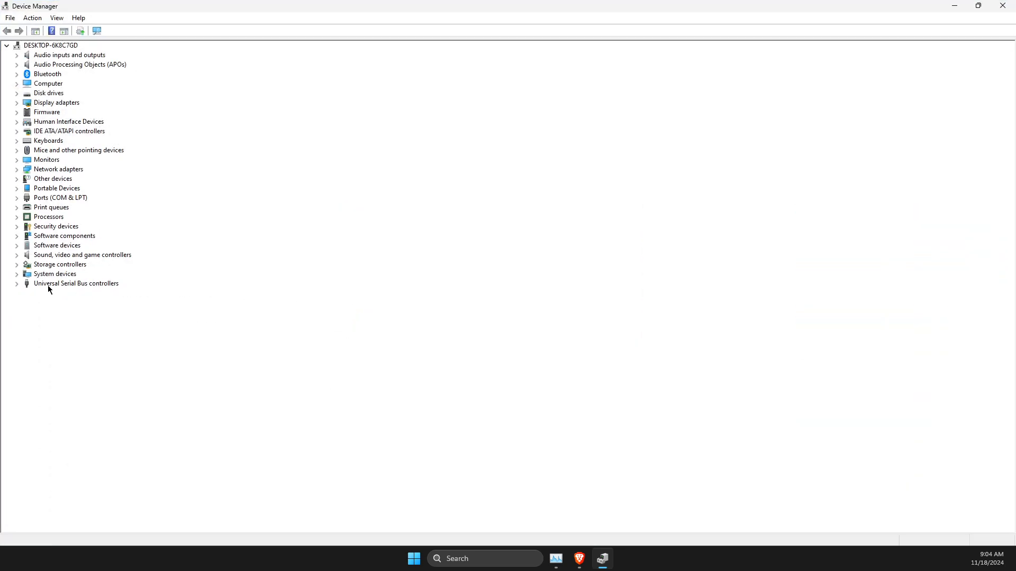
- Run an automatic driver update for the Generic USB Hub under Universal Serial Bus controllers, and close the update wizard
left_click(49, 285)
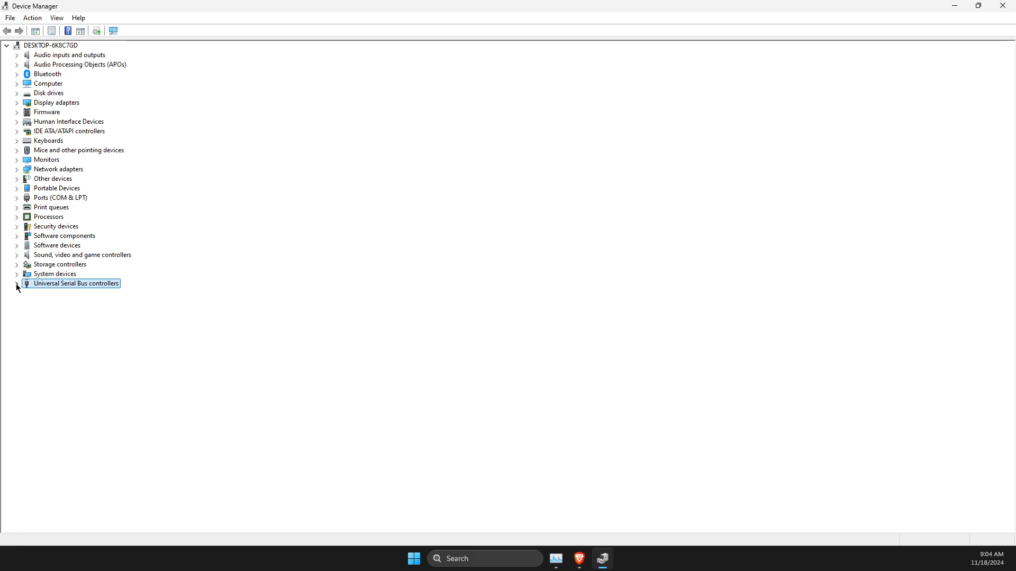
left_click(17, 284)
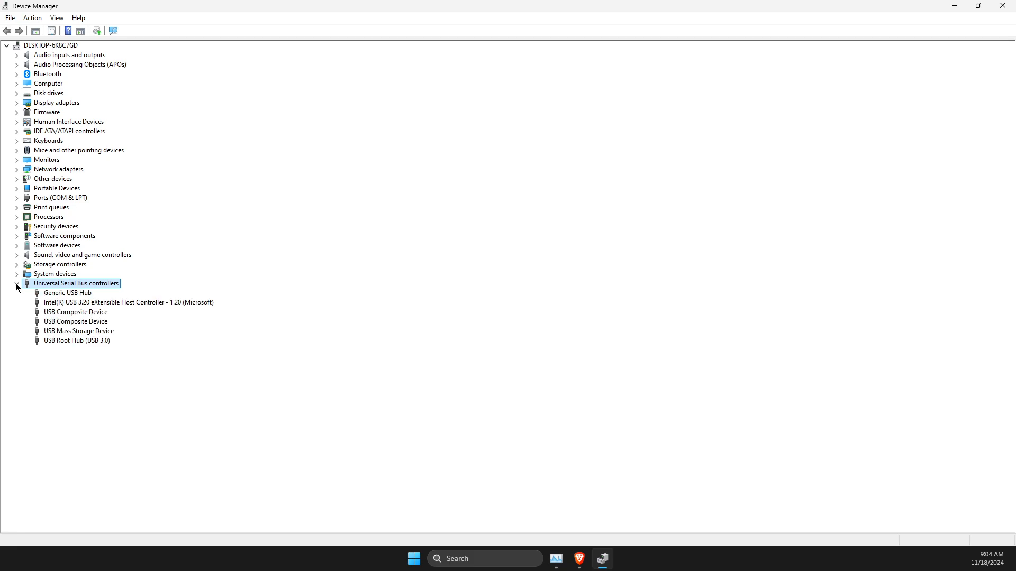
left_click(62, 295)
right_click(66, 295)
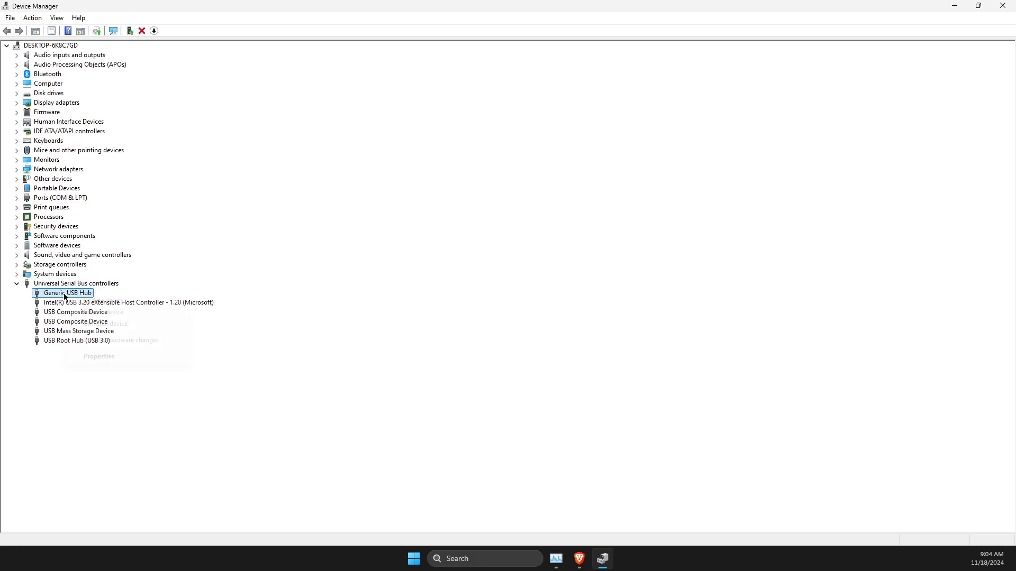
left_click(83, 301)
left_click(445, 268)
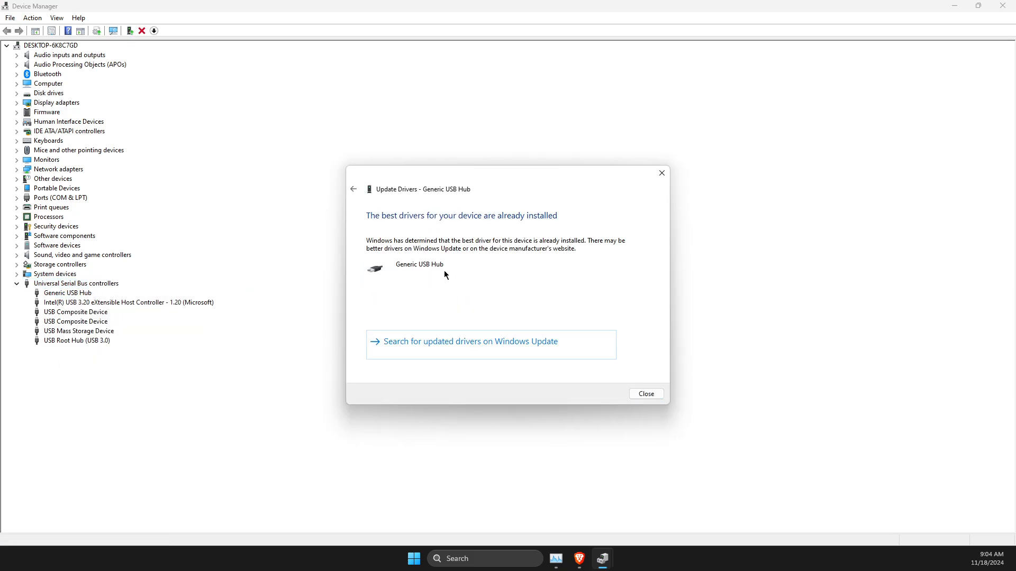
left_click(646, 395)
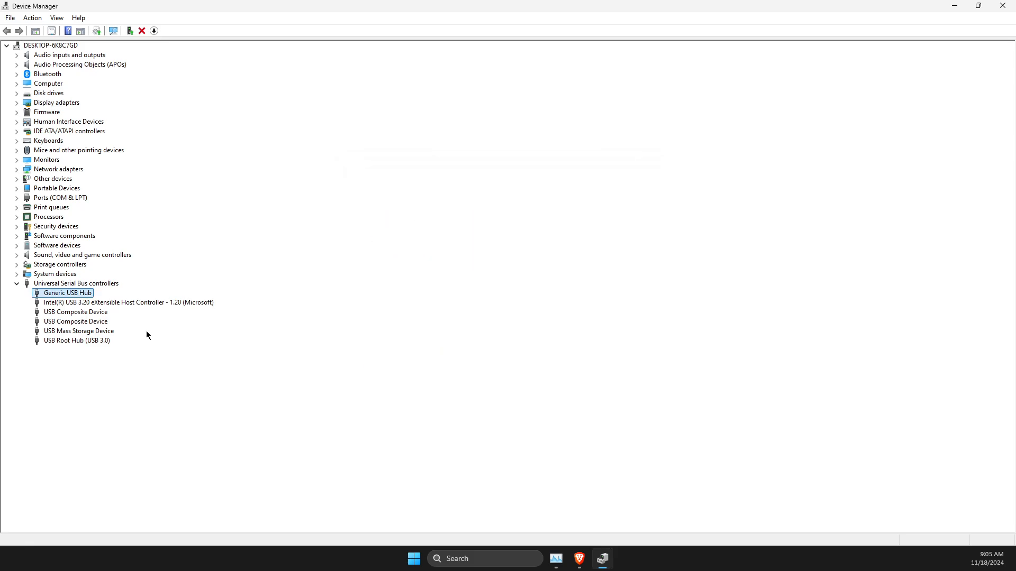
right_click(112, 303)
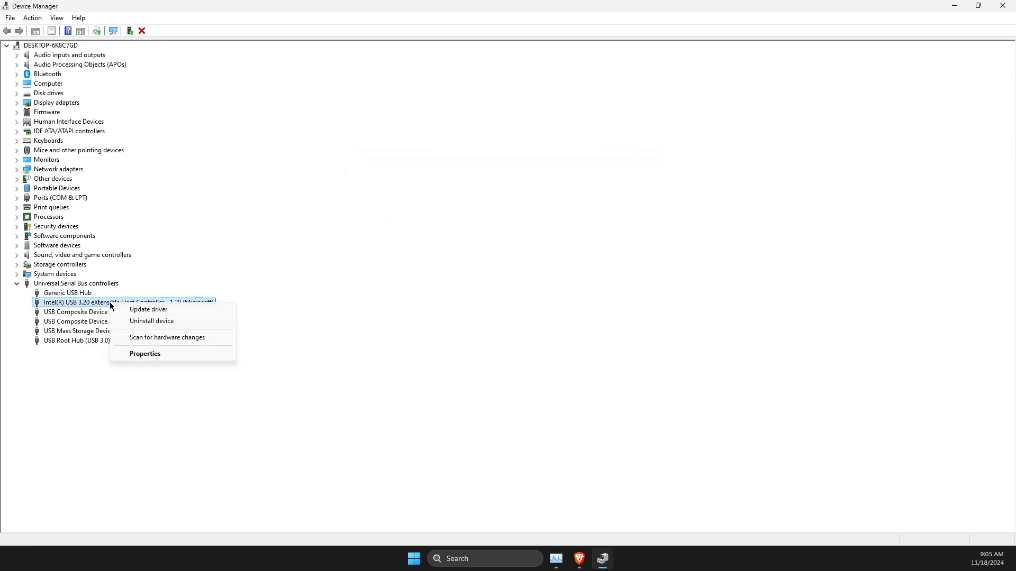
left_click(70, 363)
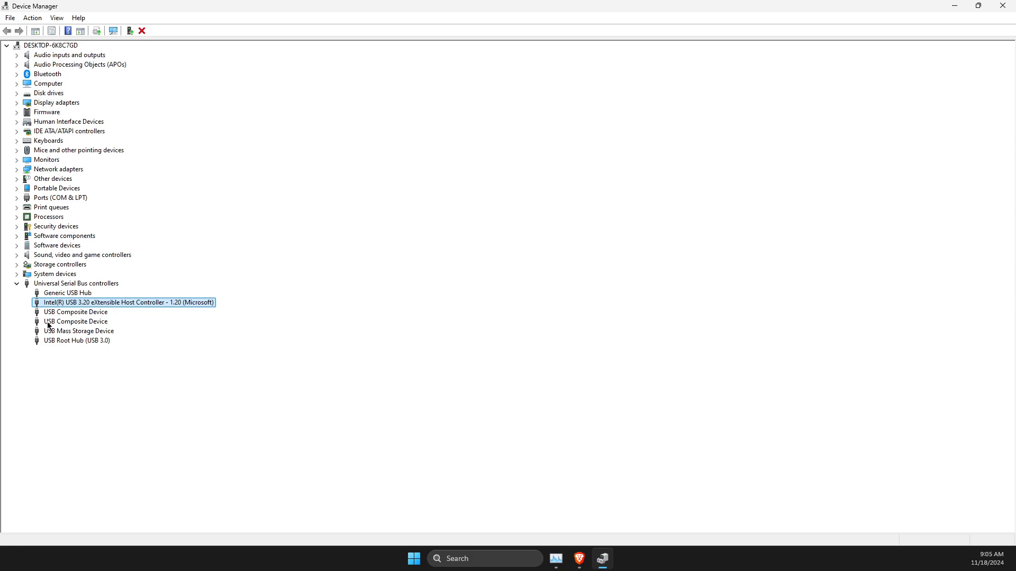
left_click(87, 313)
right_click(87, 318)
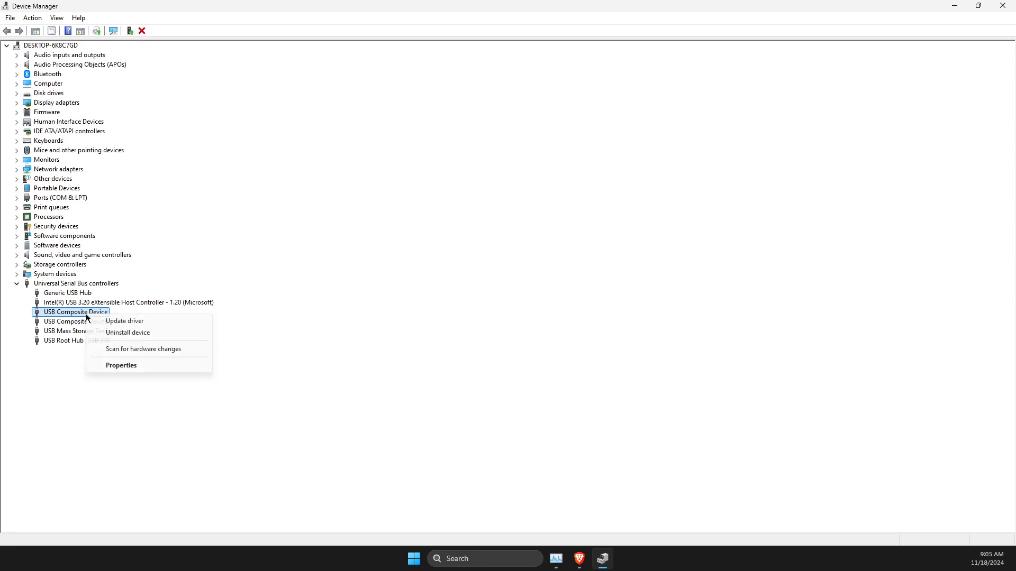
left_click(390, 313)
- Close Device Manager
left_click(1003, 5)
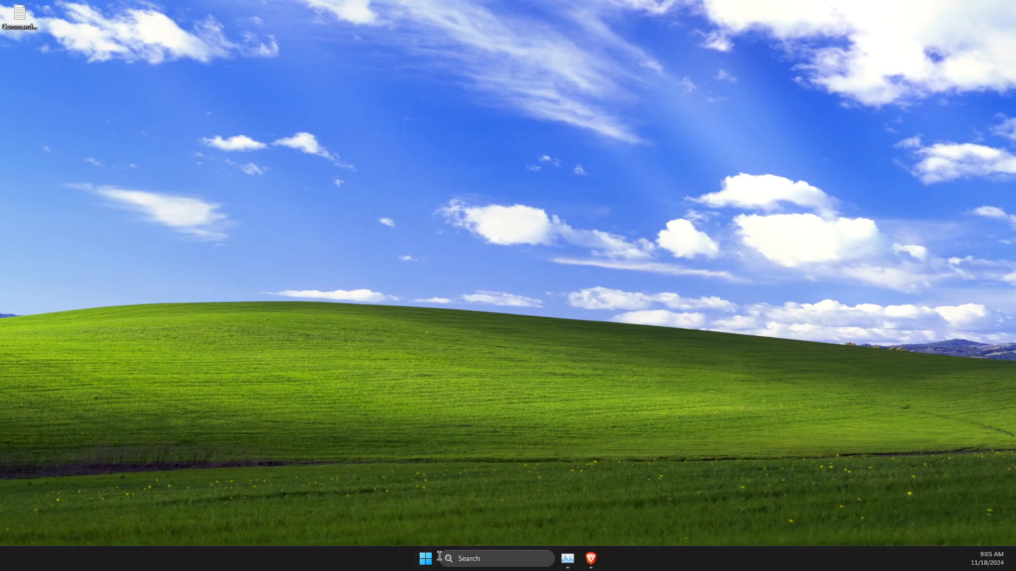